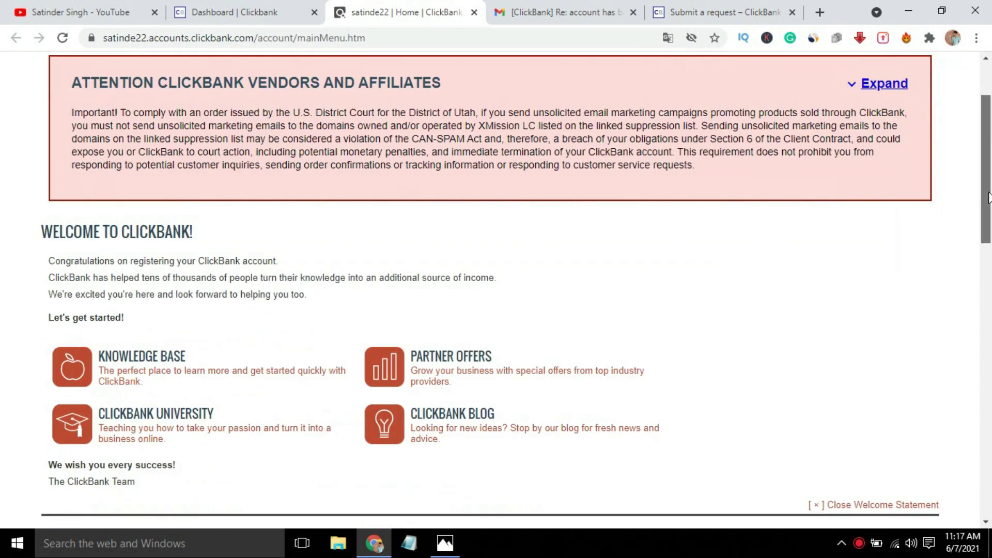
Step: View the ClickBank account suspension screenshot in Photos and the YouTube channel's uploaded videos, returning to the ClickBank account home page
drag(990, 189, 990, 243)
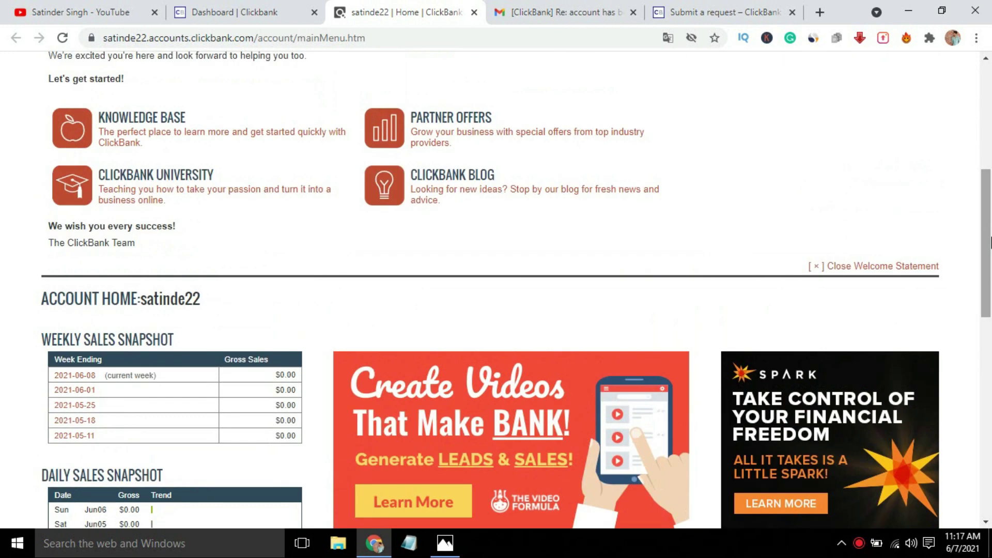
click(445, 543)
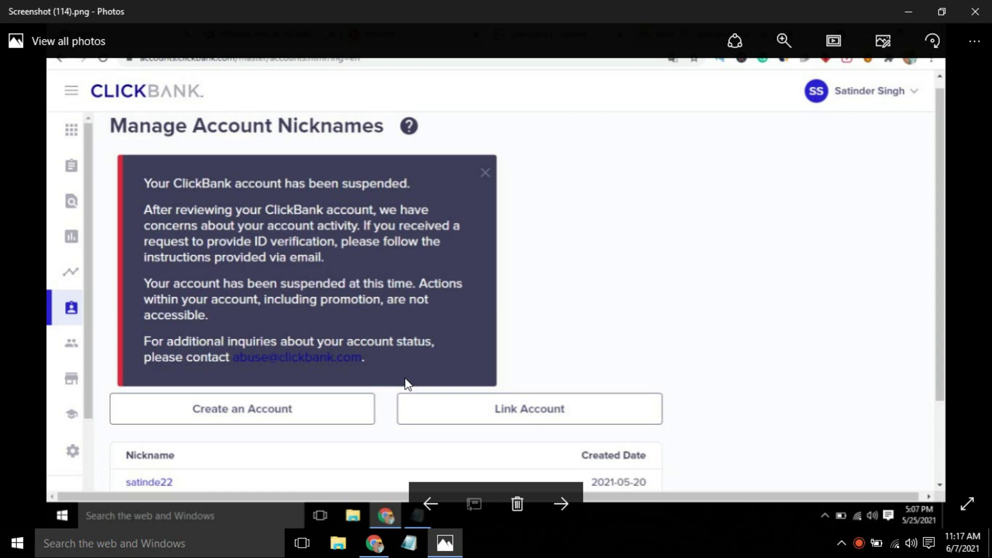
click(910, 11)
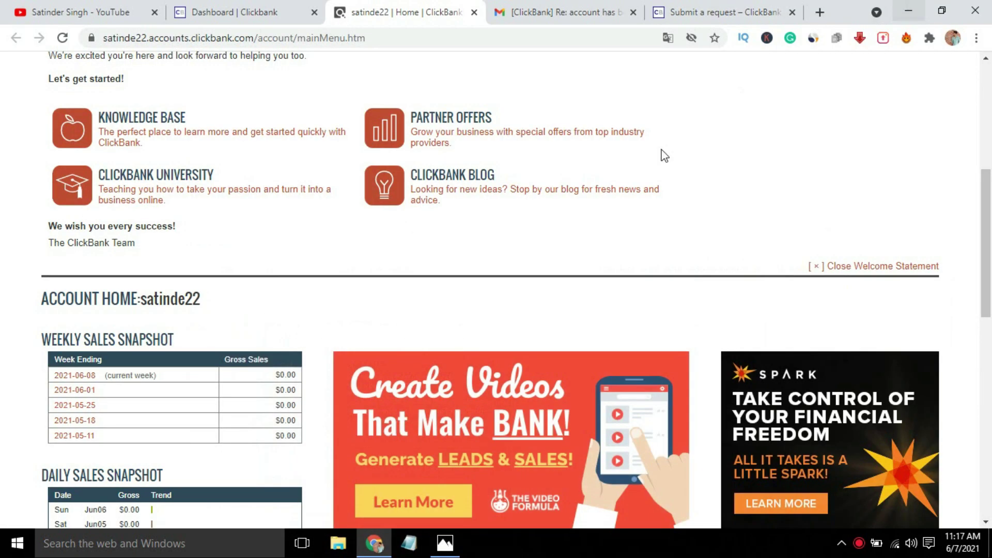
drag(989, 264, 990, 190)
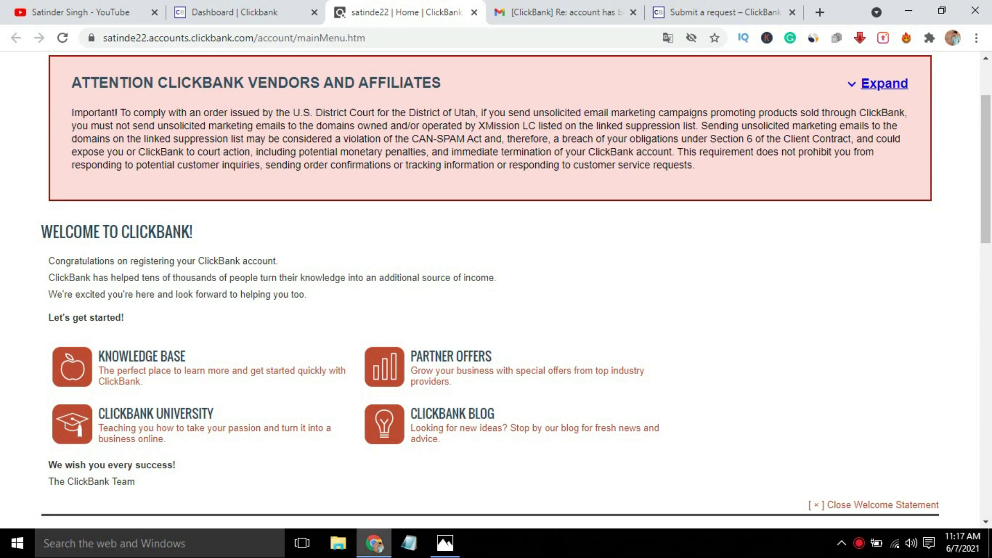
click(80, 12)
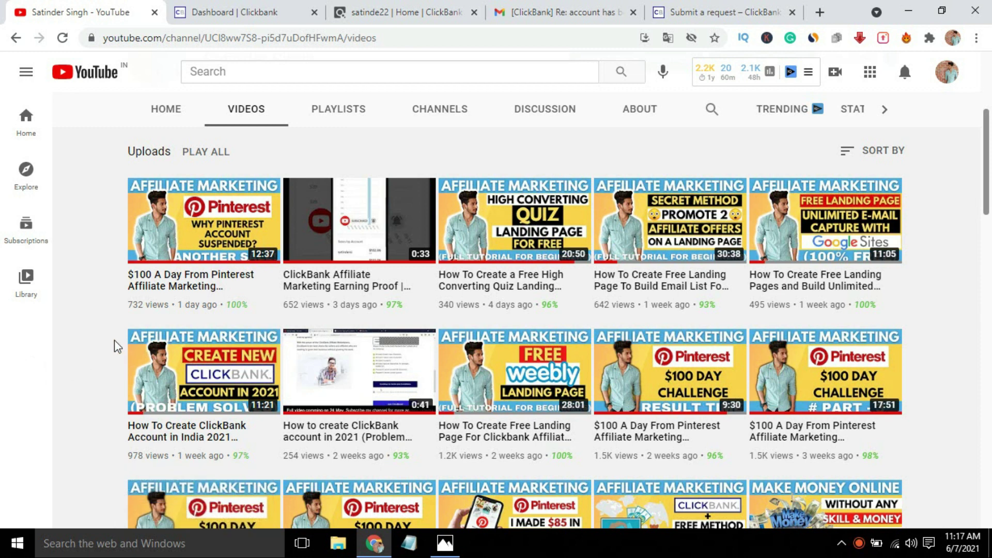
click(421, 14)
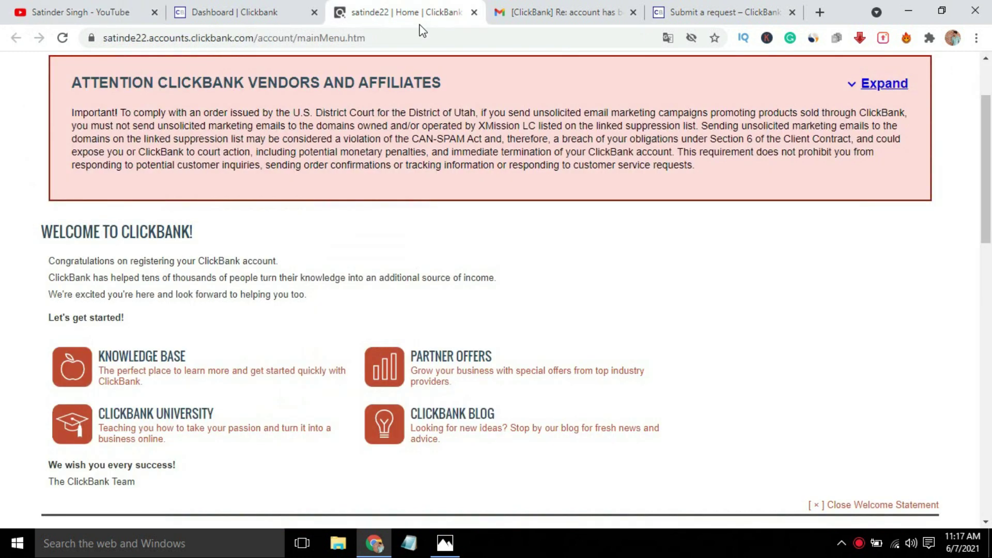
Step: Open the ClickBank Knowledge Base and examine the fields of its Submit a request form
scroll(544, 141, up, 2)
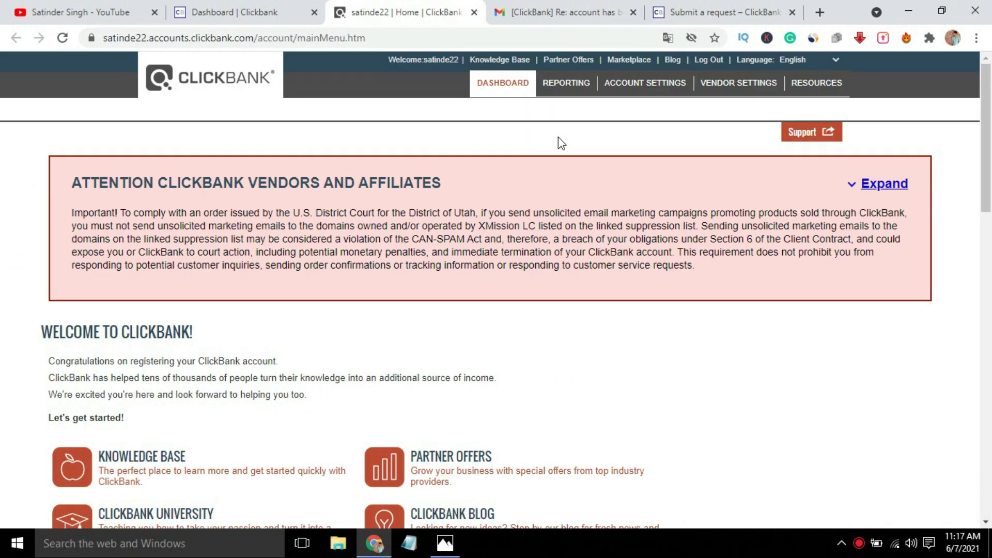
click(510, 62)
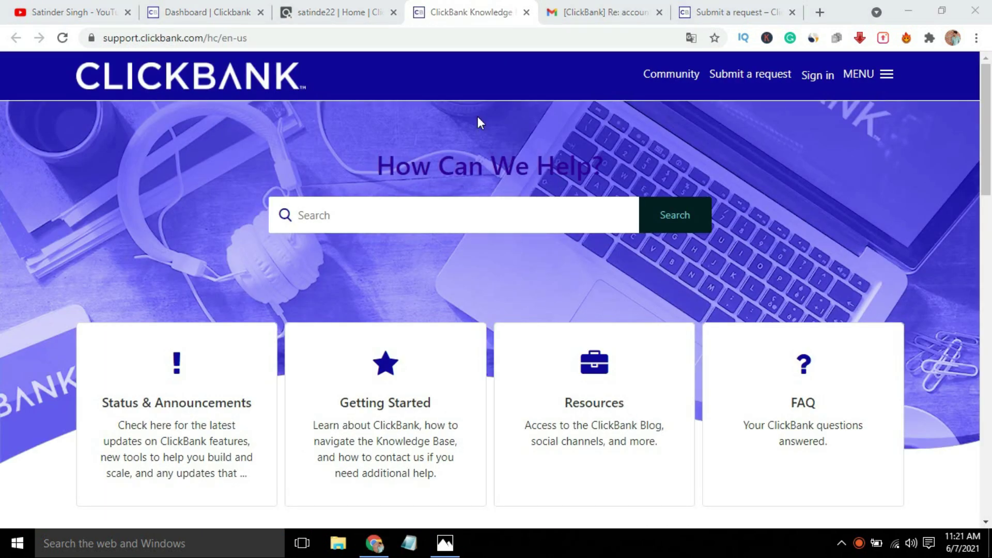
click(742, 78)
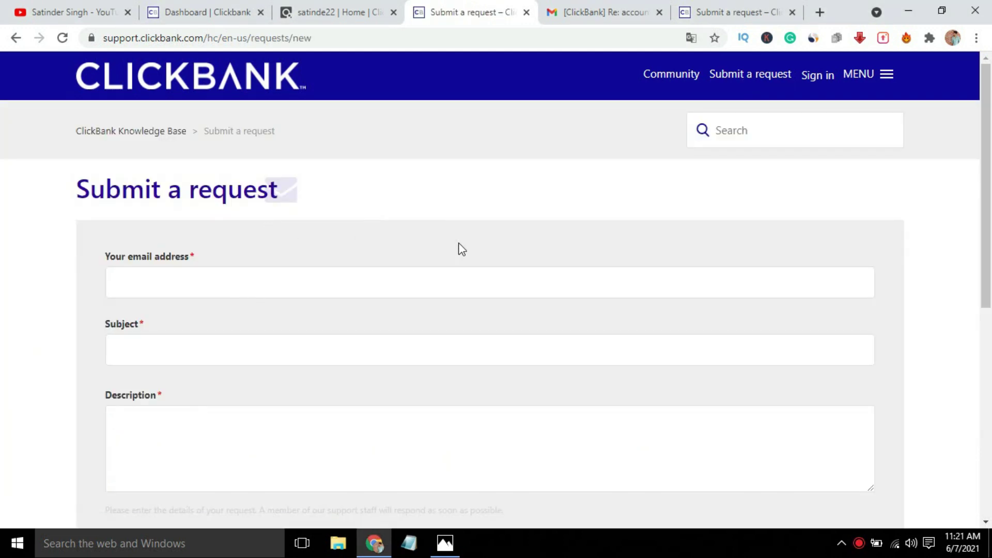
scroll(925, 269, down, 2)
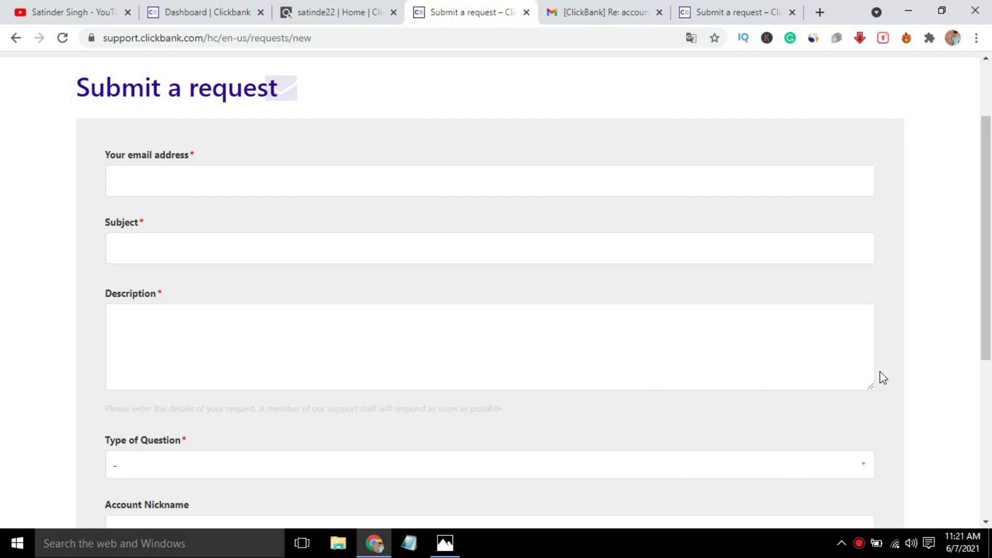
scroll(883, 377, down, 4)
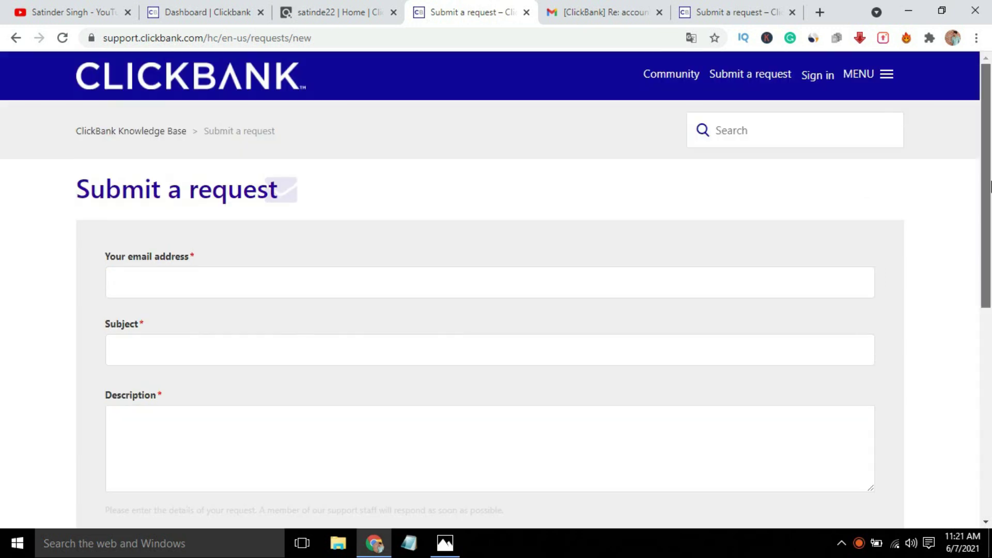
drag(982, 473, 990, 186)
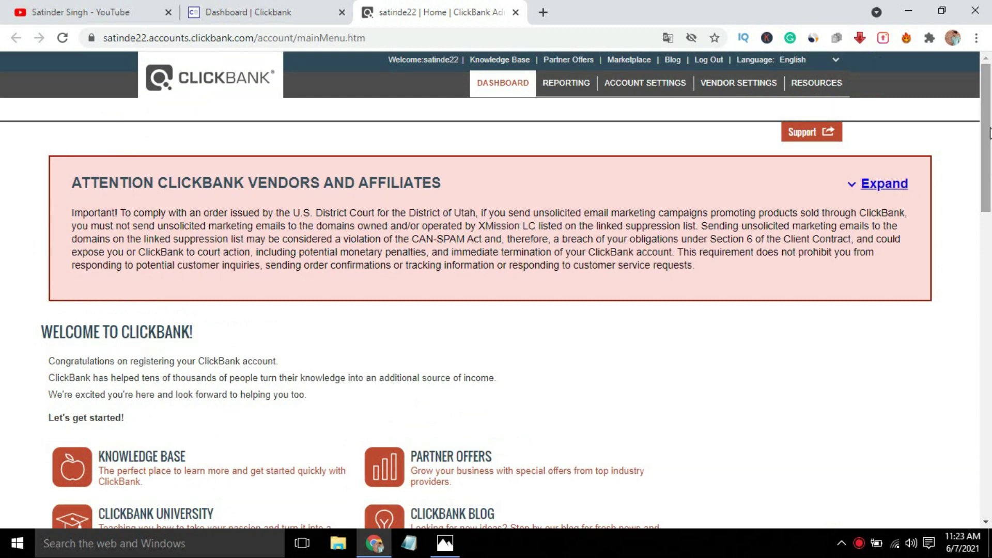
Step: Open the account settings and start editing the Payment Information section
scroll(989, 134, down, 1)
scroll(989, 133, up, 1)
click(649, 84)
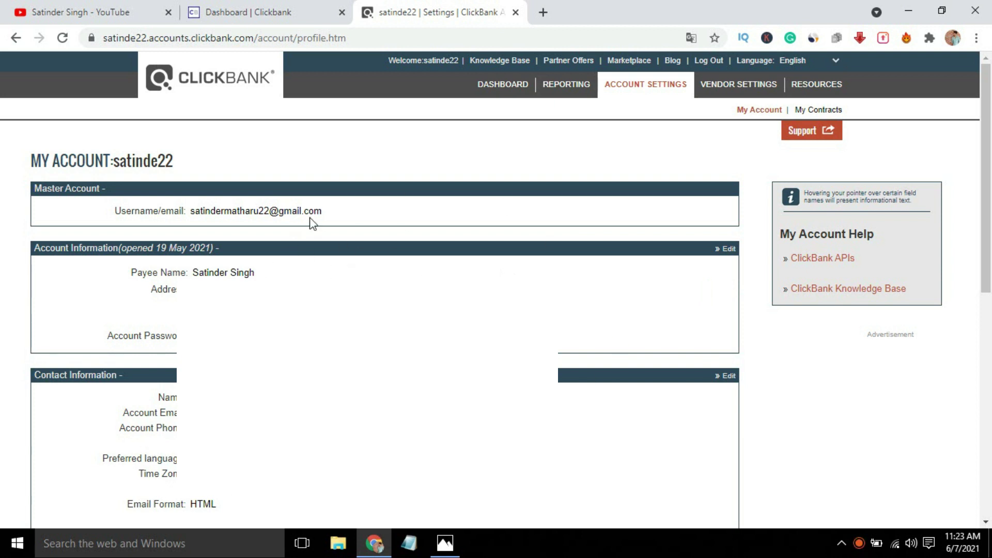
drag(990, 194, 991, 349)
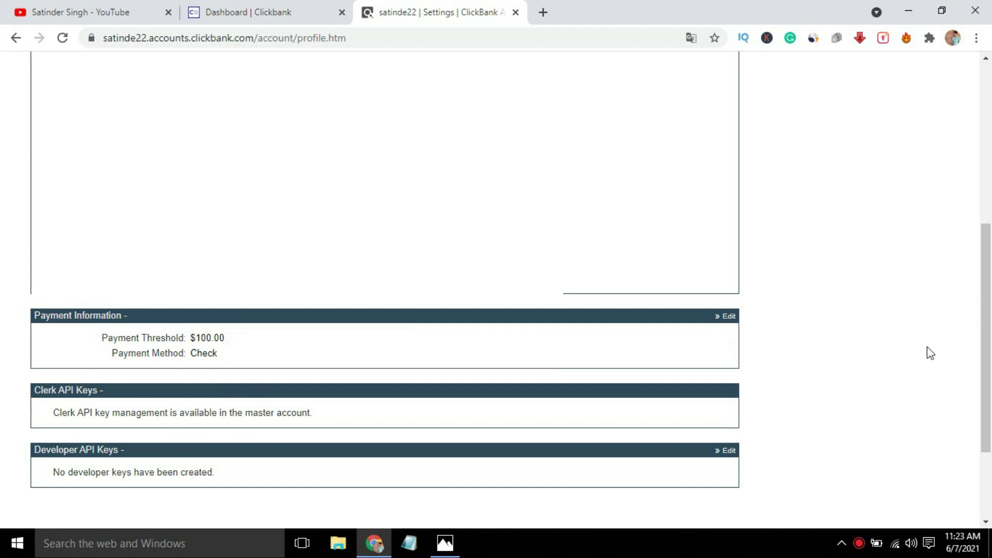
click(728, 317)
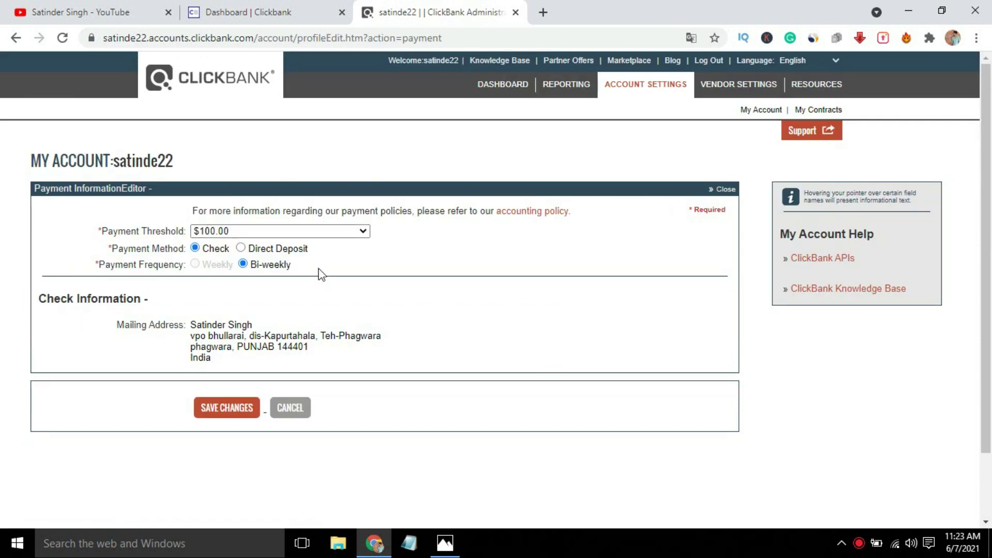
Step: Set the payment threshold to $50.00 and the payment method to Direct Deposit
click(361, 231)
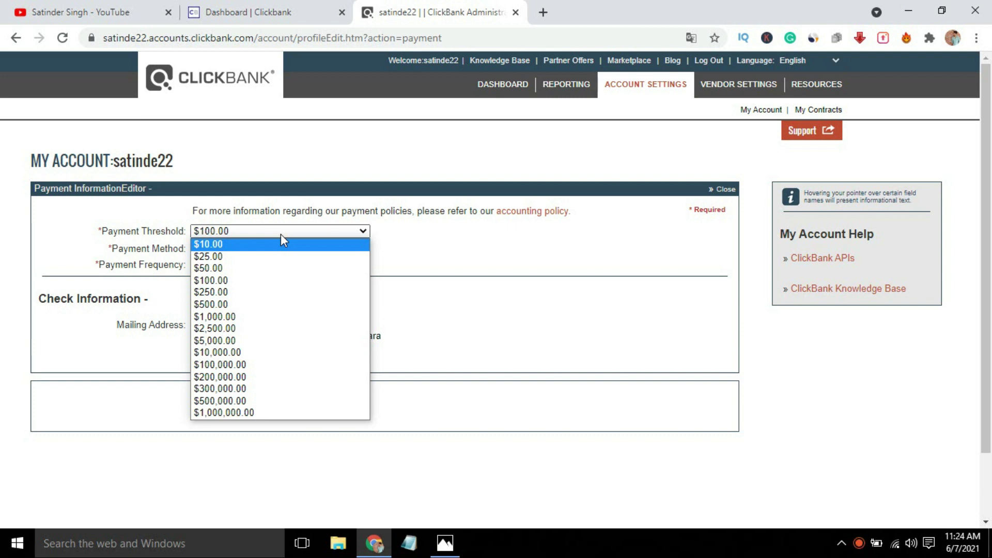
click(218, 269)
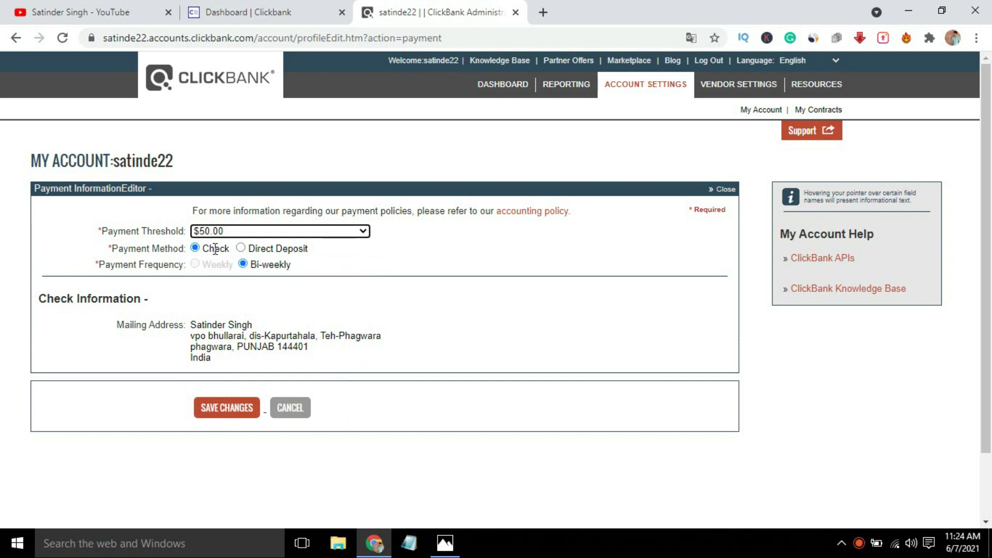
click(251, 250)
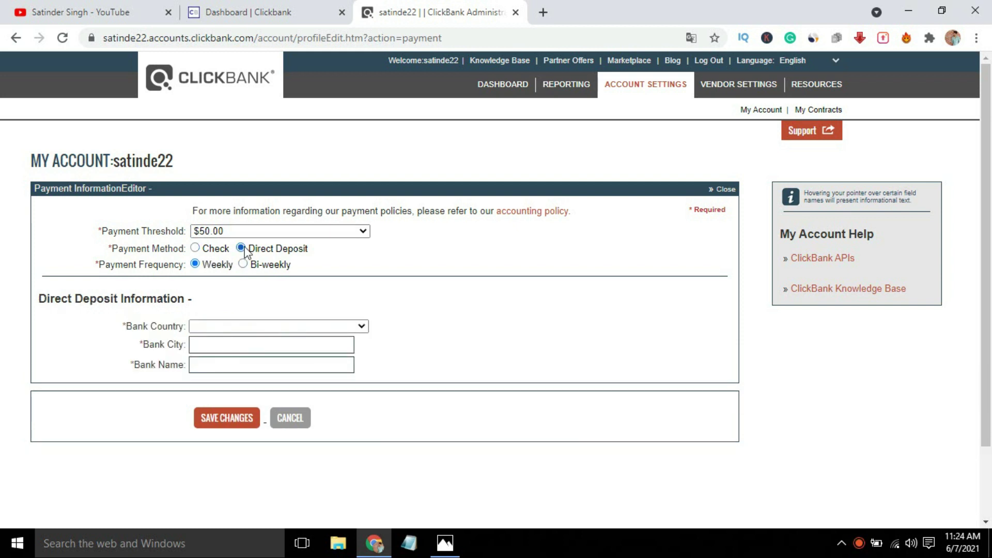
Step: Set the bank country to INDIA and fill in the bank city from the saved suggestion
mouse_move(166, 270)
click(362, 326)
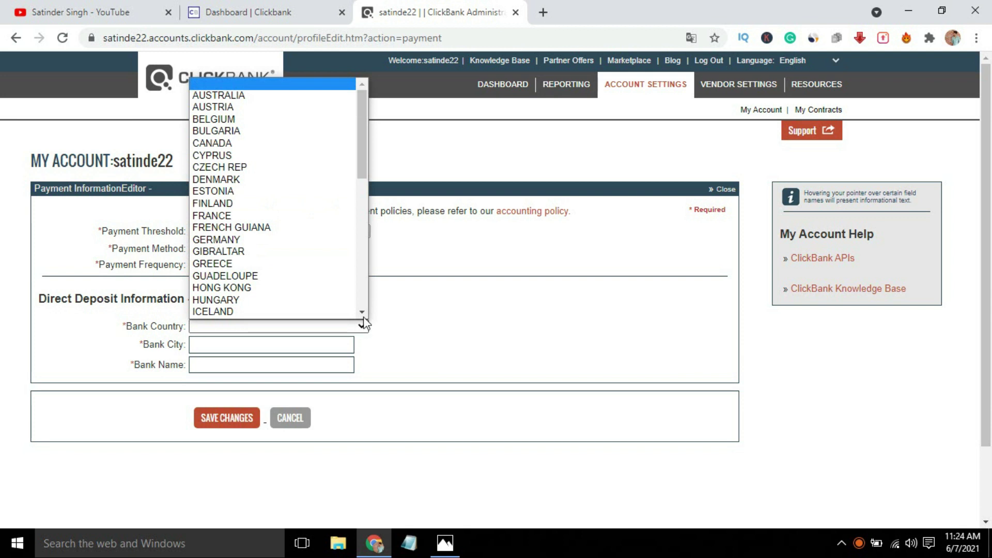
key(Down)
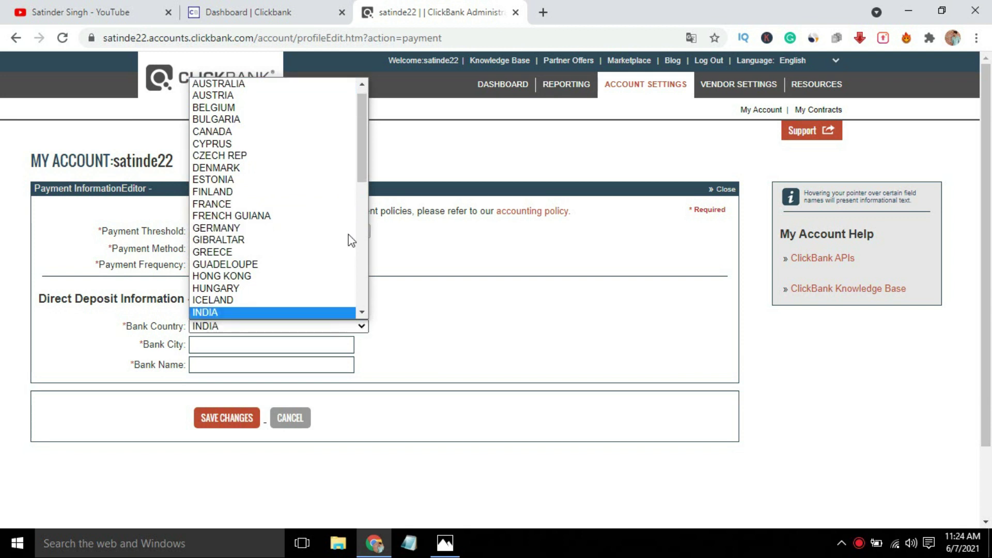
key(Return)
scroll(563, 364, down, 2)
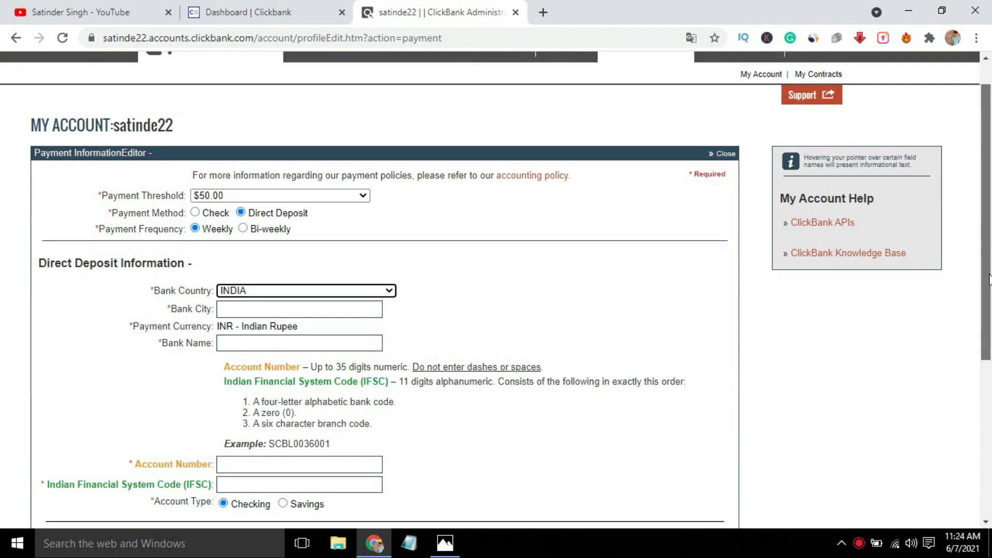
click(274, 274)
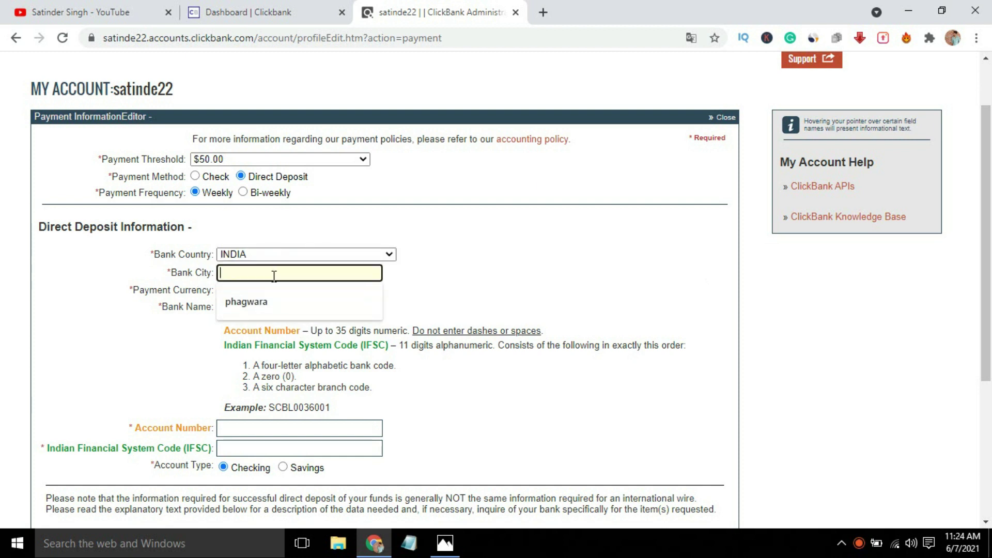
click(269, 302)
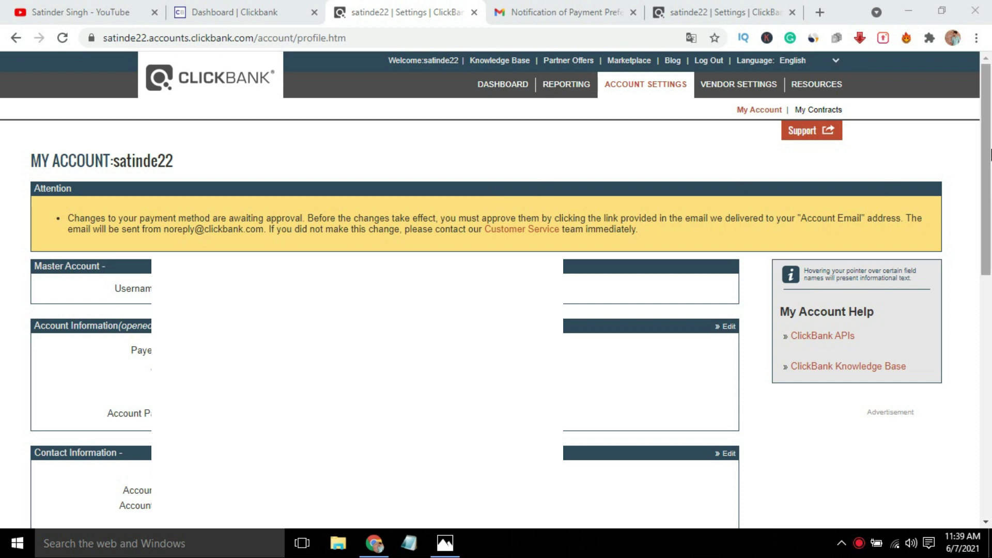
Step: Check the payment information awaiting approval and open the ClickBank payment preference change e-mail in Gmail
drag(988, 182, 991, 423)
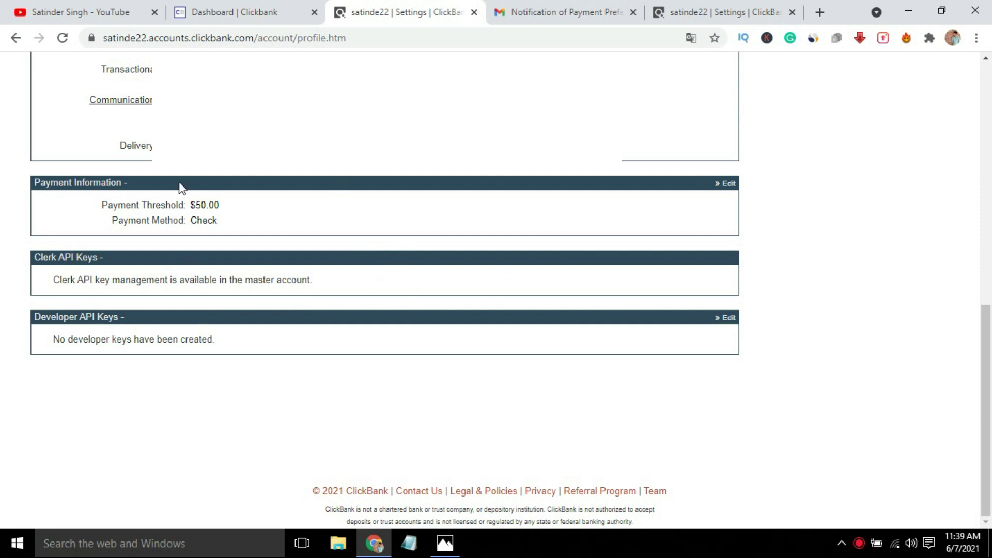
click(536, 11)
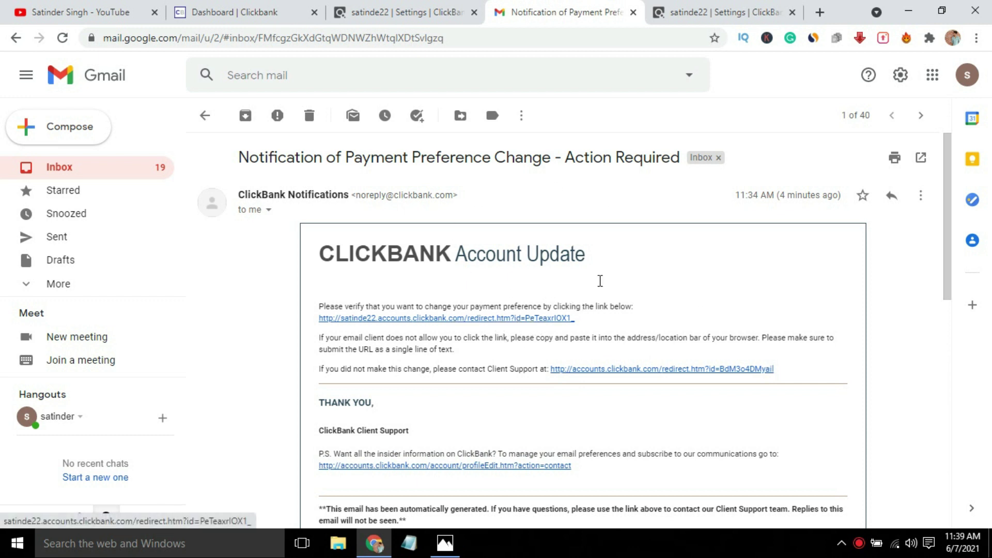
Step: Compare the Payment Information section on the approved account page with the one on the earlier account settings page
click(711, 13)
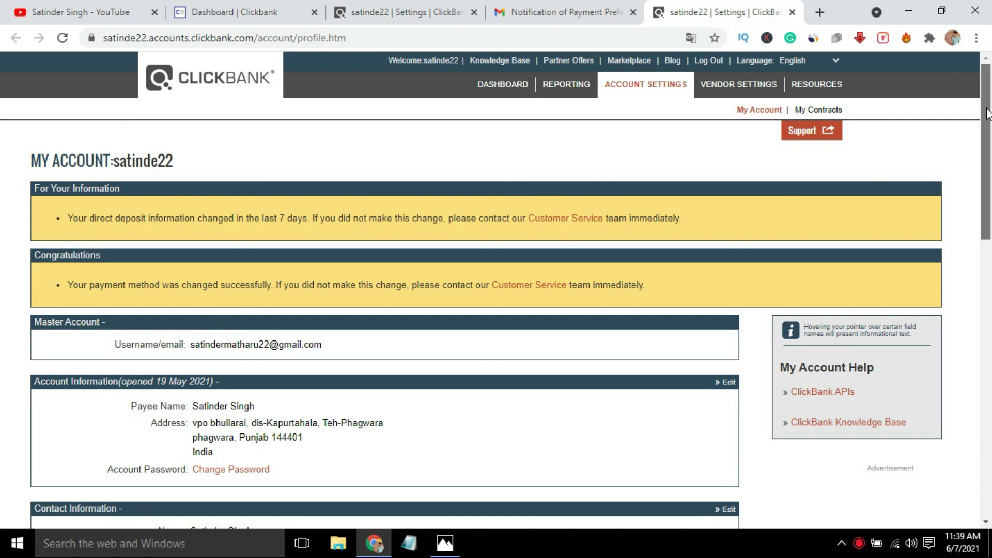
drag(987, 114, 987, 390)
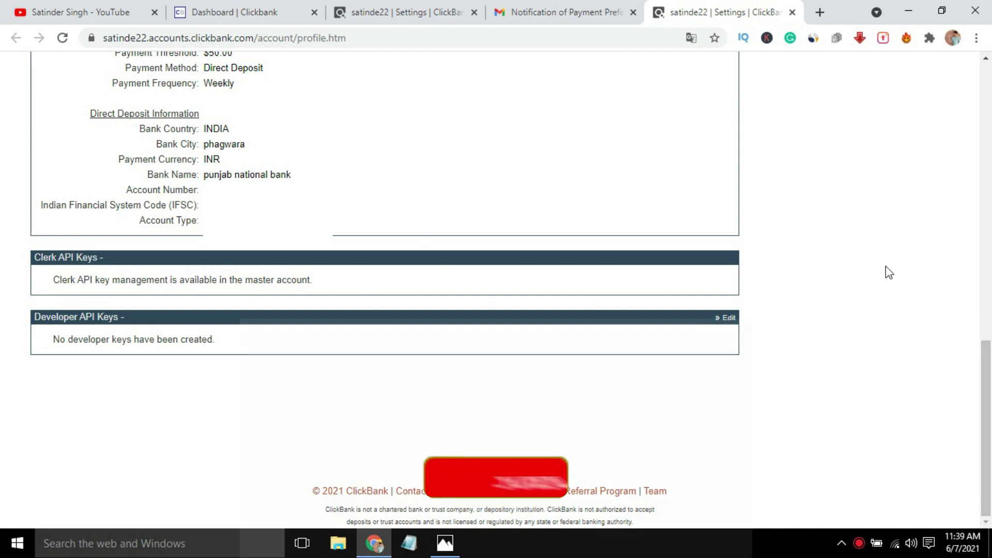
scroll(523, 309, up, 1)
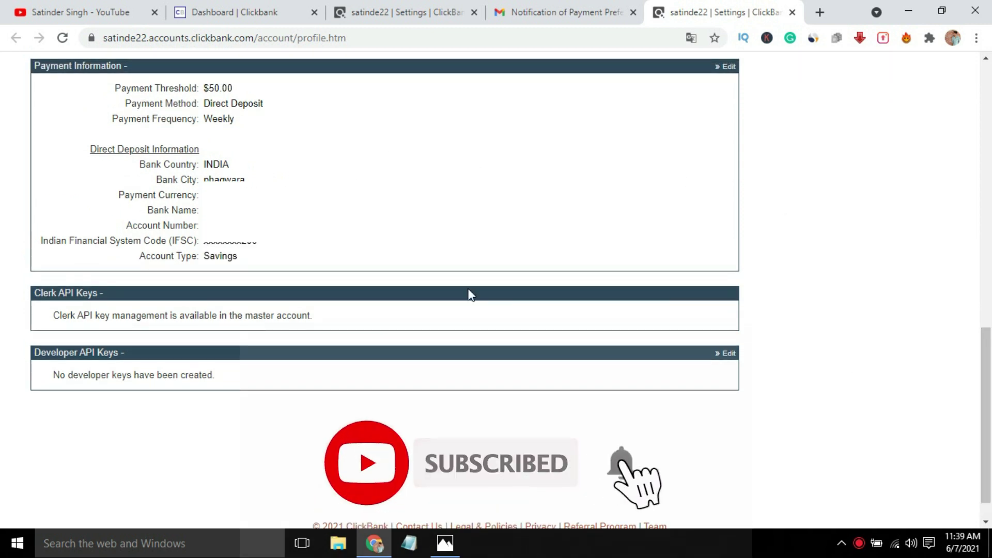
click(451, 2)
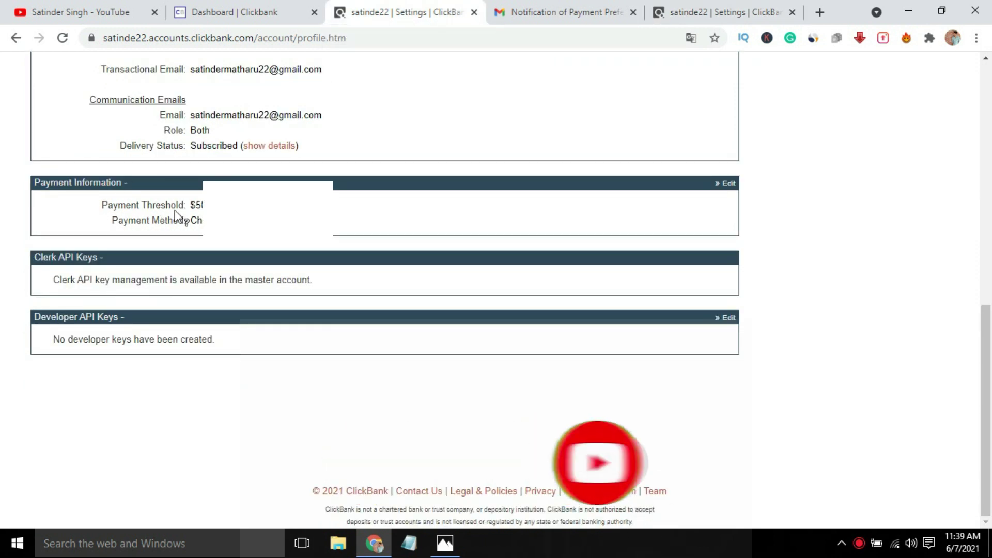
click(703, 6)
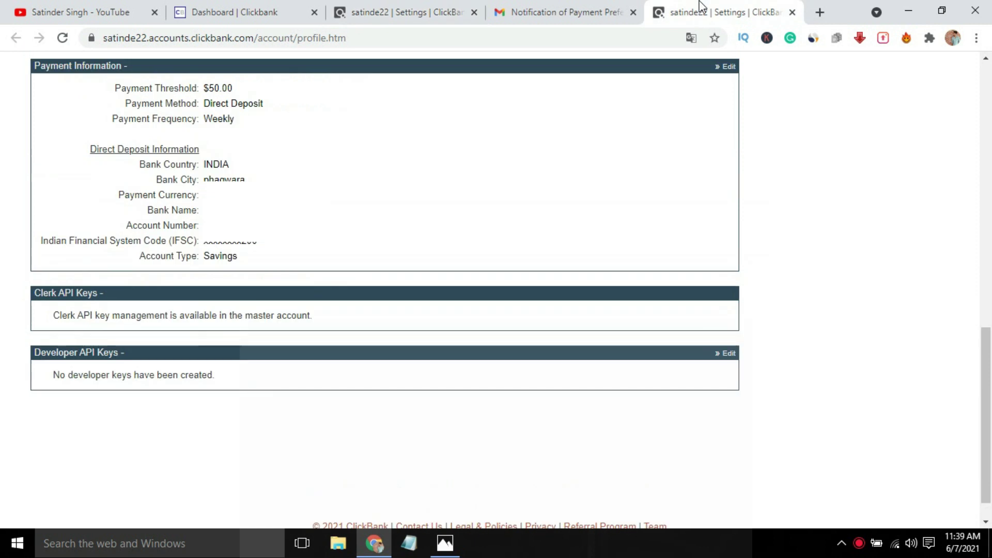